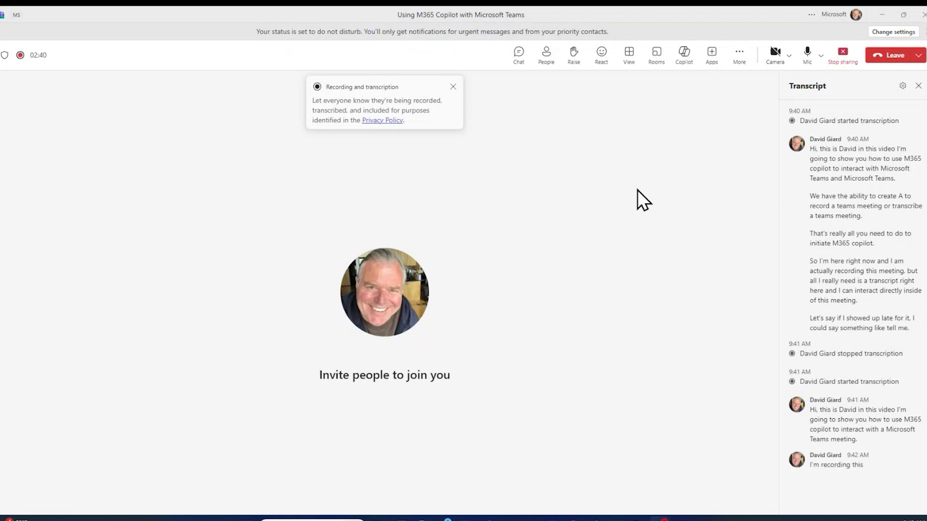
Step: Dismiss the recording notice, check Record and transcribe without changing it, and close the live transcript
left_click(453, 87)
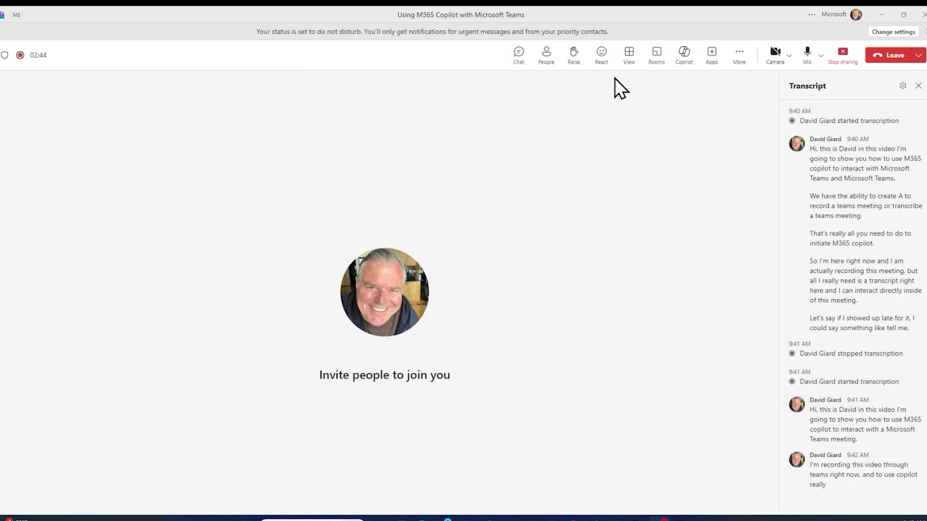
left_click(742, 62)
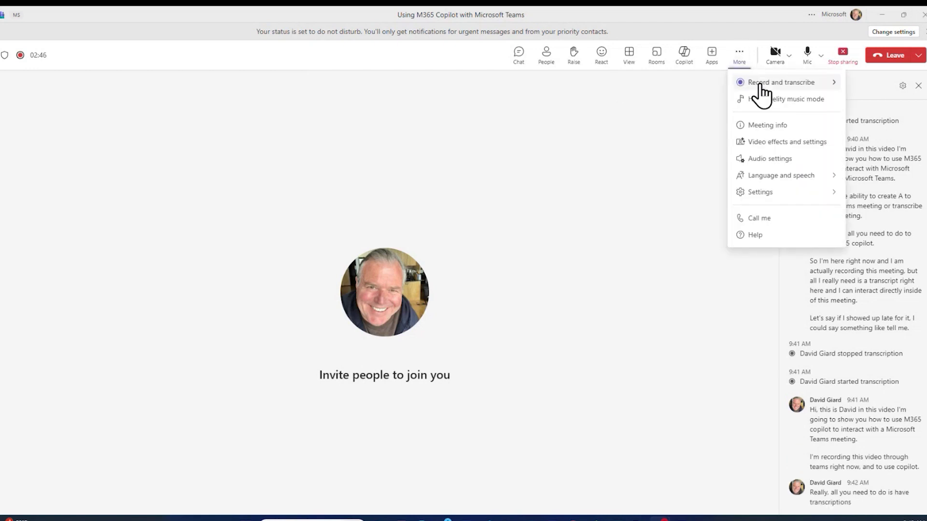
mouse_move(760, 92)
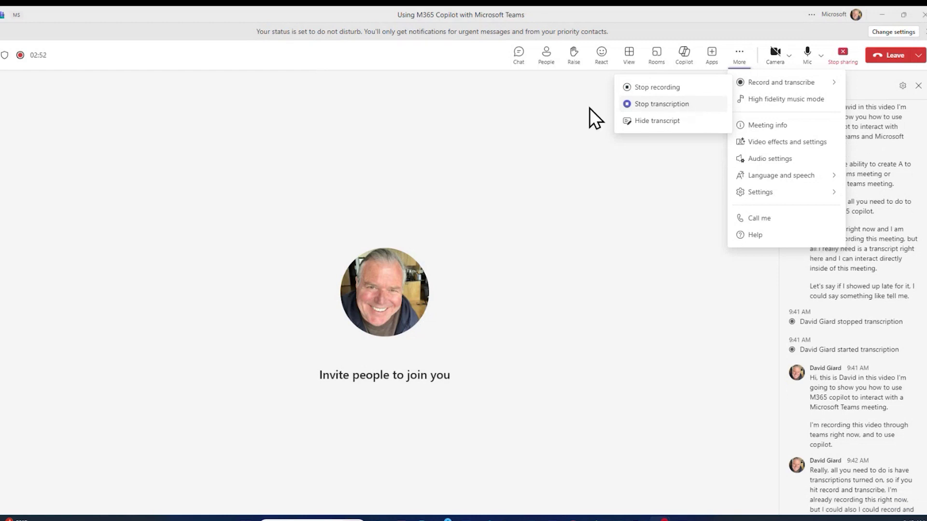
left_click(544, 118)
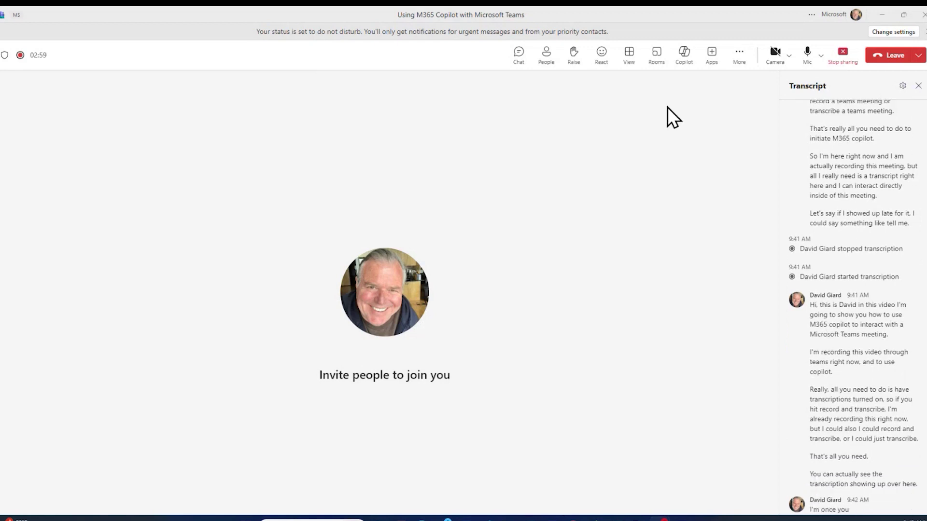
left_click(918, 86)
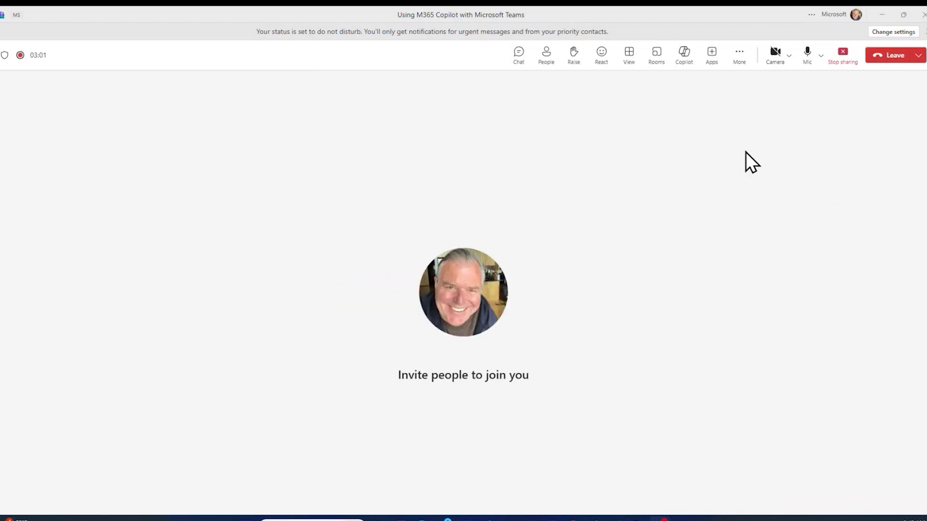
Step: Ask the meeting's Copilot 'I just joined. What did I miss?'
left_click(684, 55)
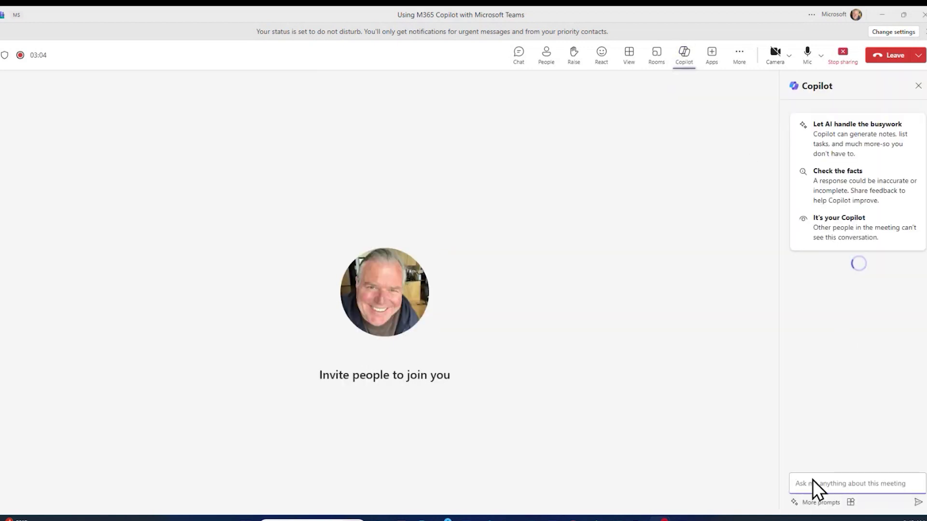
type("Tell me")
key("BackSpace")
key("BackSpace")
key("BackSpace")
key("BackSpace")
key("BackSpace")
key("BackSpace")
key("BackSpace")
type("I just jo")
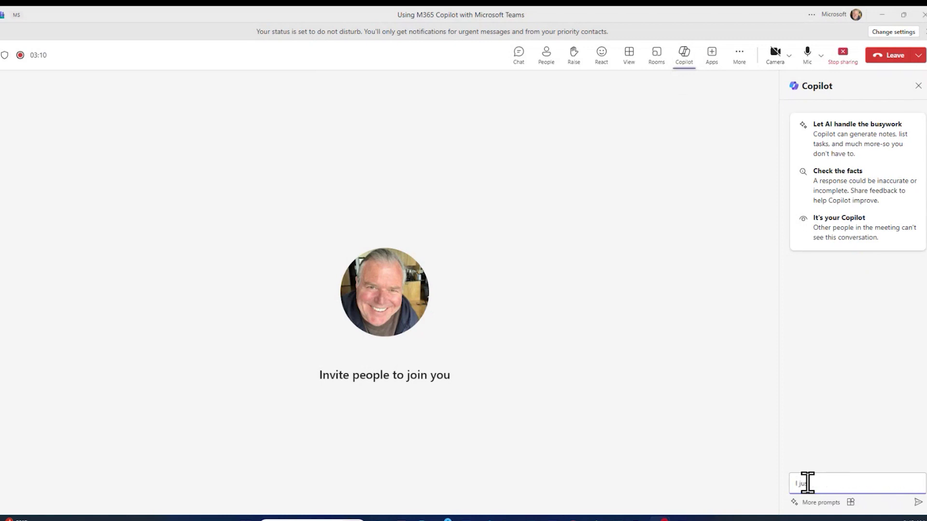
type("ined. What did I miss?")
key("Return")
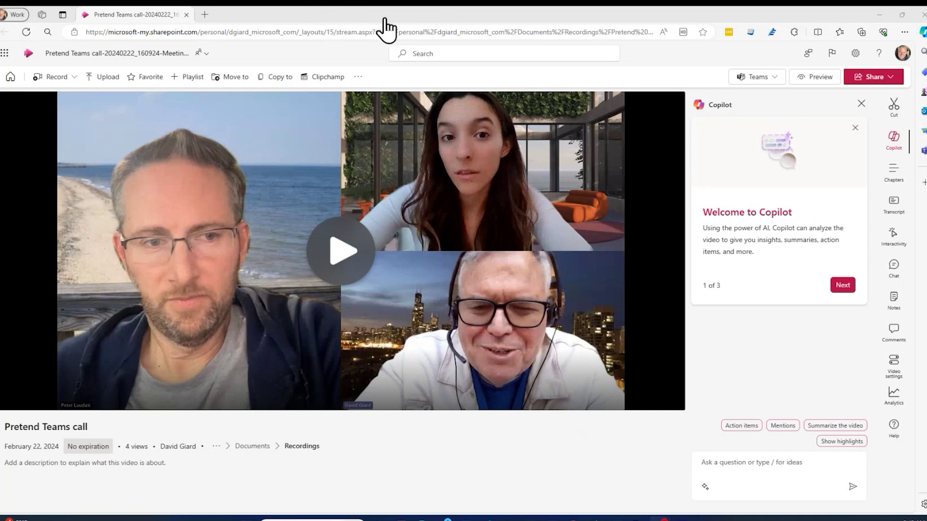
Step: Use Copilot's 'Summarize the video' suggestion to get key topics with timestamps
left_click(750, 375)
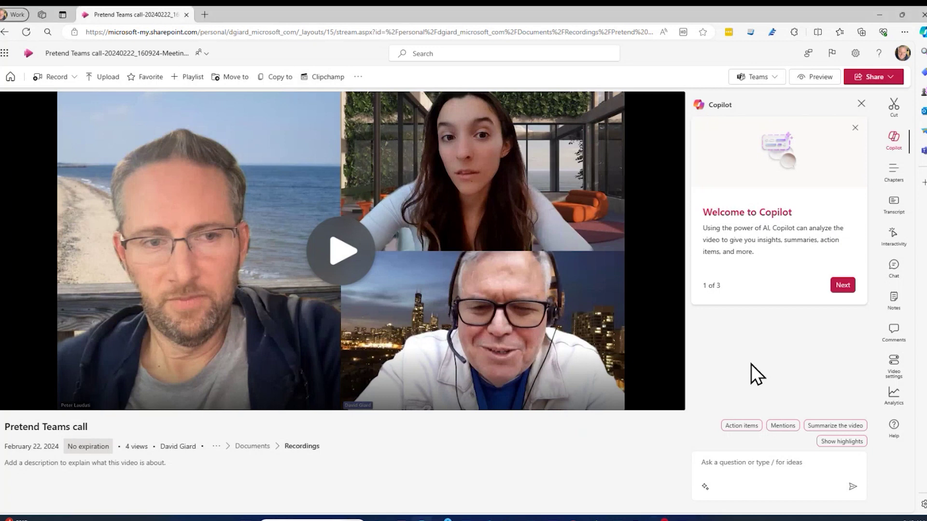
left_click(833, 427)
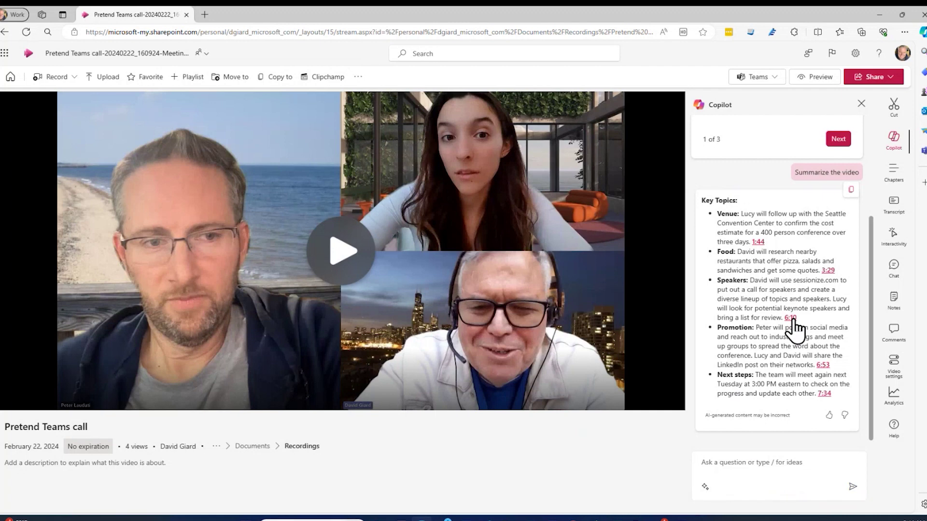
Step: Jump to the 6:10 speakers topic from the summary and pause the recording at 6:12
left_click(323, 248)
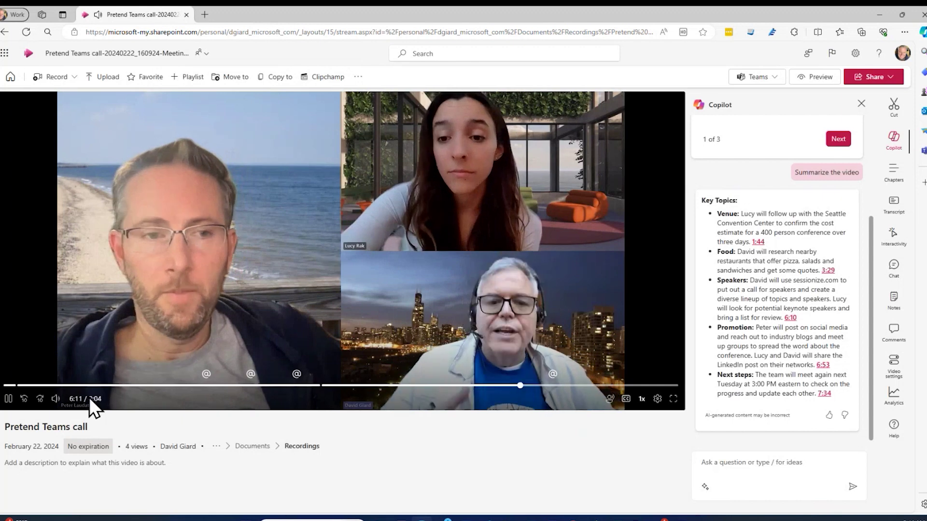
left_click(8, 399)
mouse_move(261, 381)
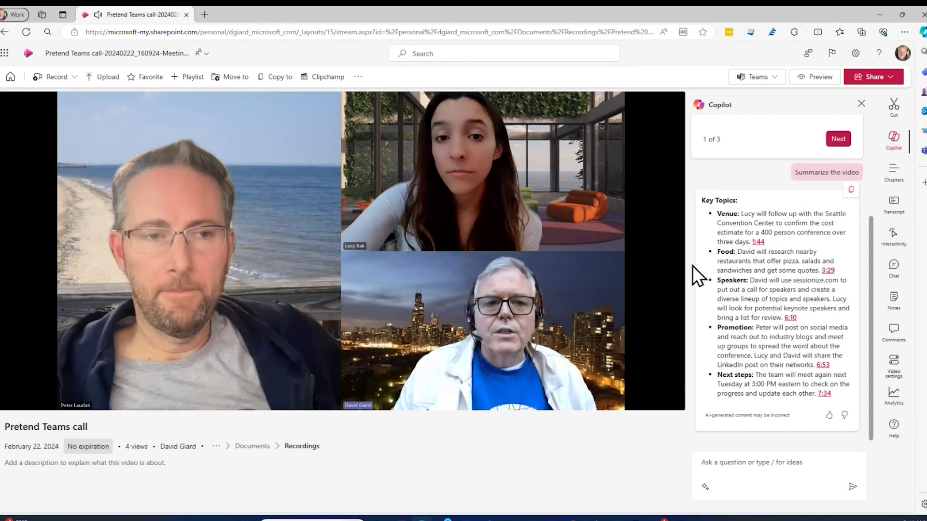
left_click(753, 462)
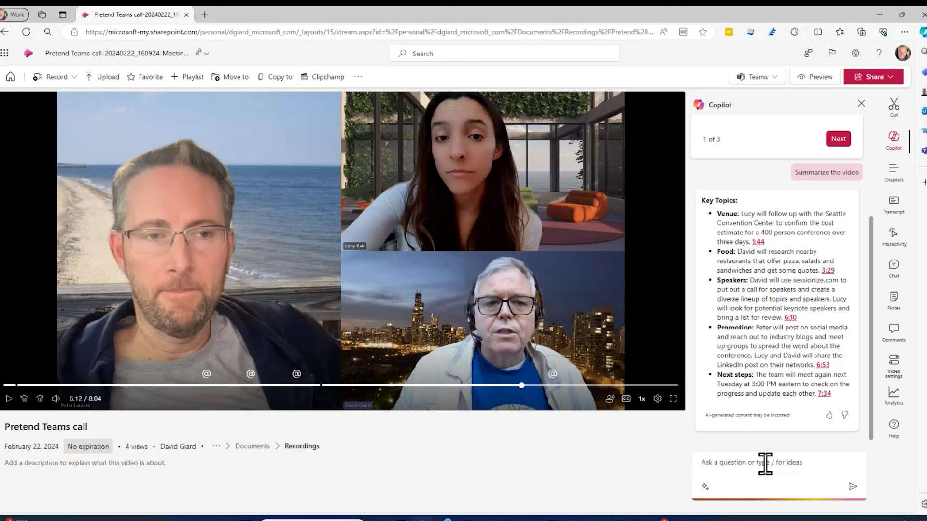
Step: Ask Copilot 'What did we decide about food?'
type("What did we decide about food?")
key("Return")
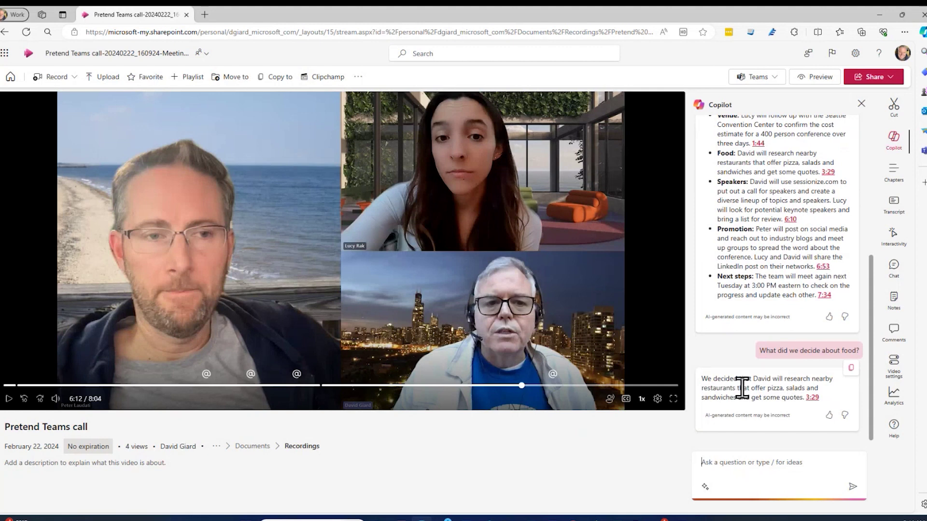
Step: Jump to the 3:29 food decision, mute the browser tab, and play from there
left_click(812, 398)
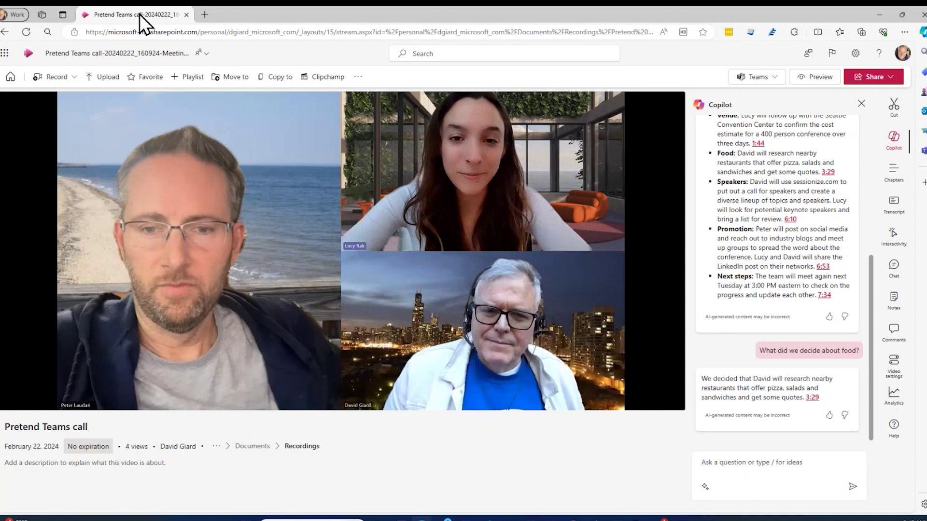
right_click(140, 14)
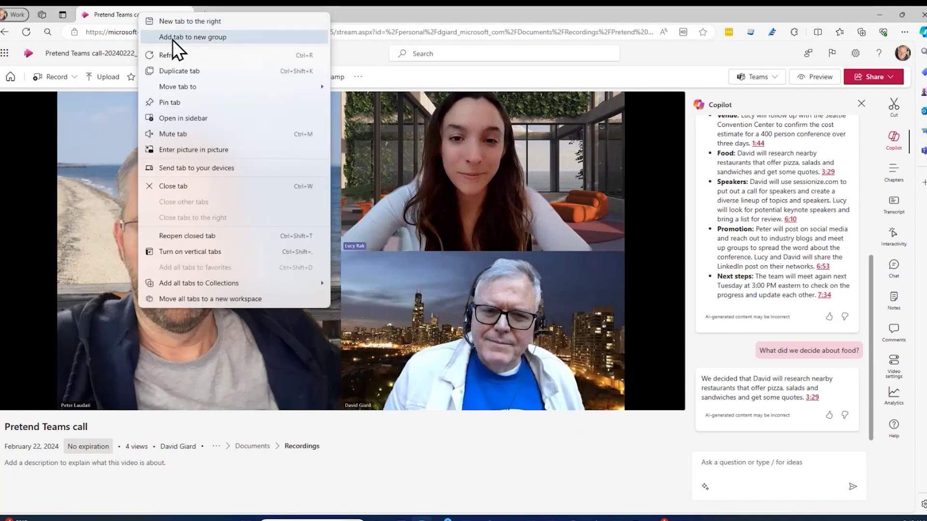
left_click(178, 133)
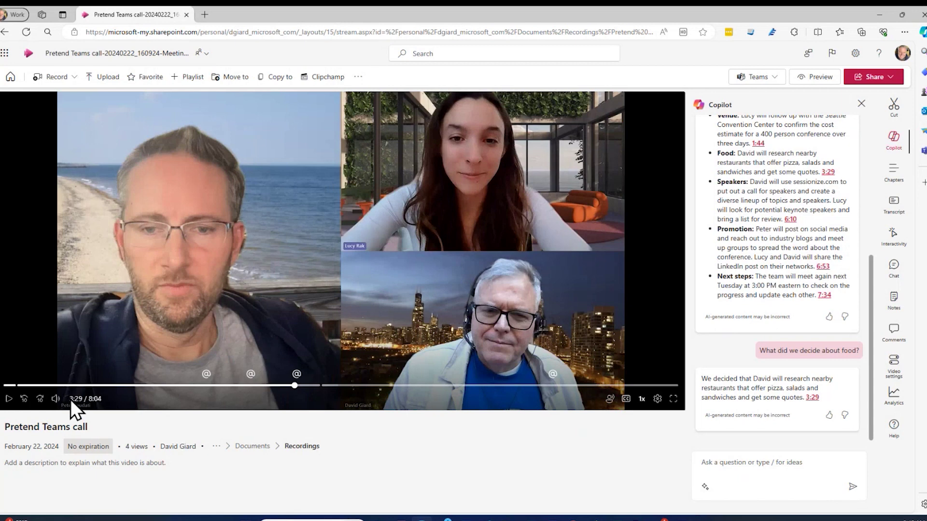
left_click(16, 400)
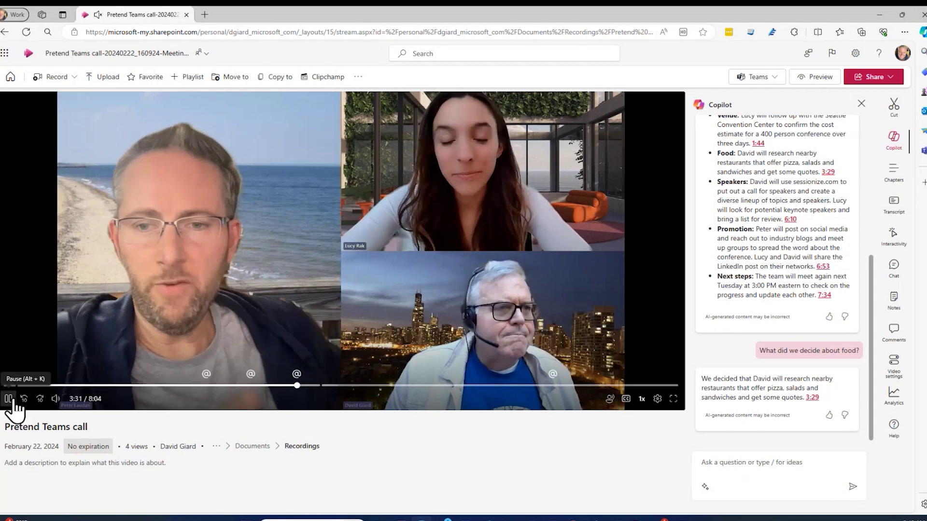
left_click(736, 466)
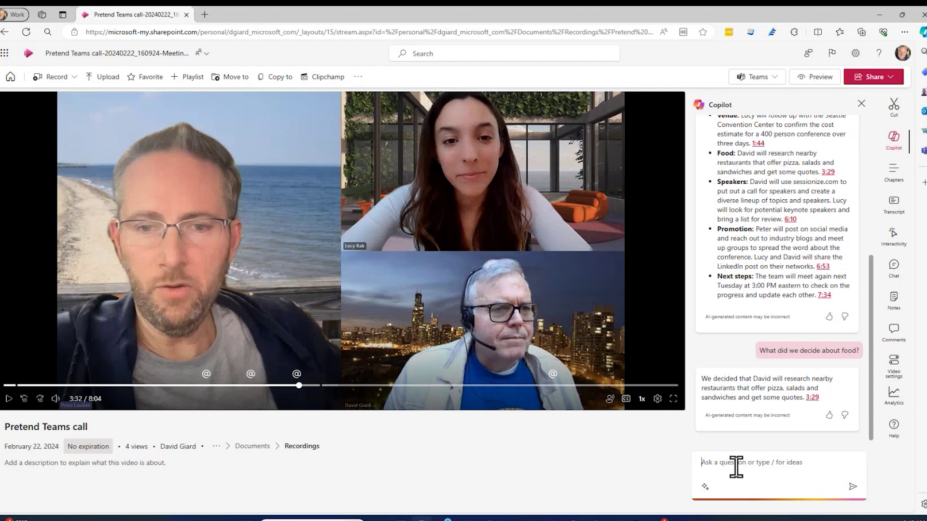
Step: Ask Copilot 'What are the next steps?' and review the six timestamped action items
type("What are the next steps?")
key("Return")
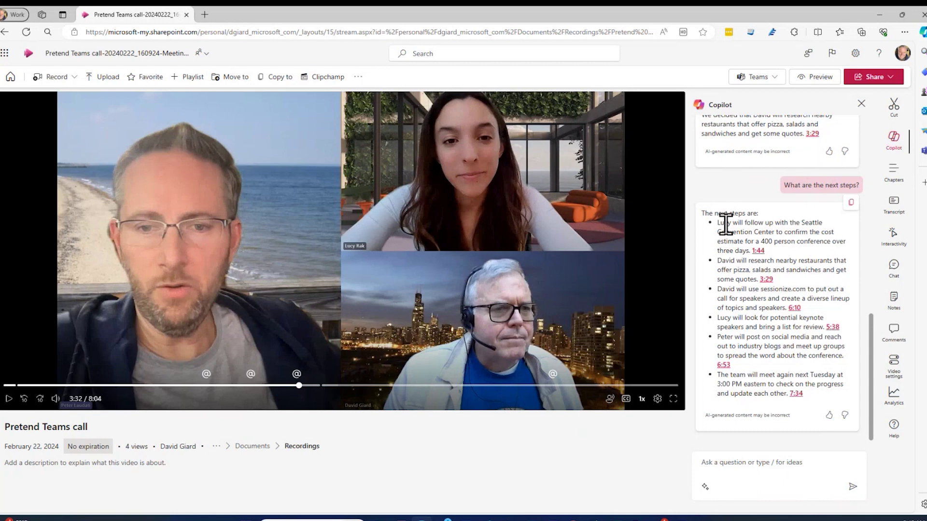
left_click_drag(717, 289, 734, 338)
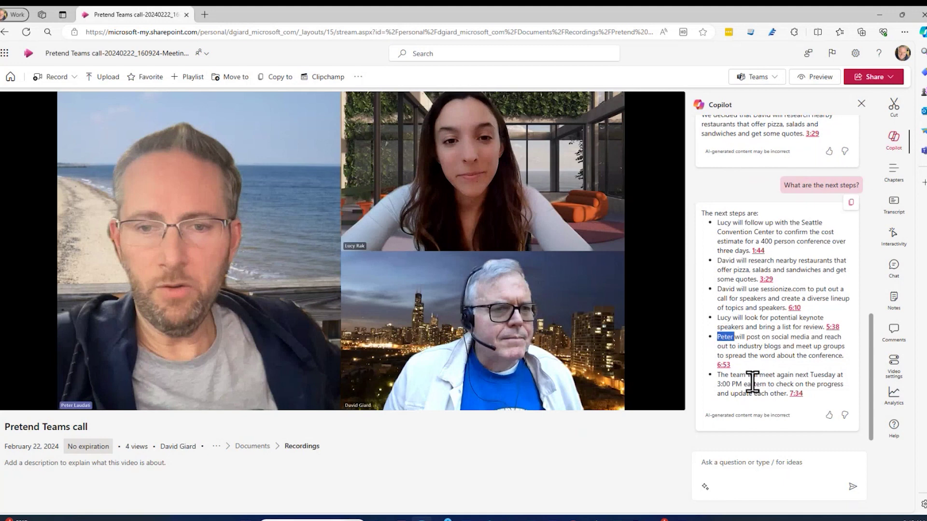
left_click_drag(753, 374, 756, 384)
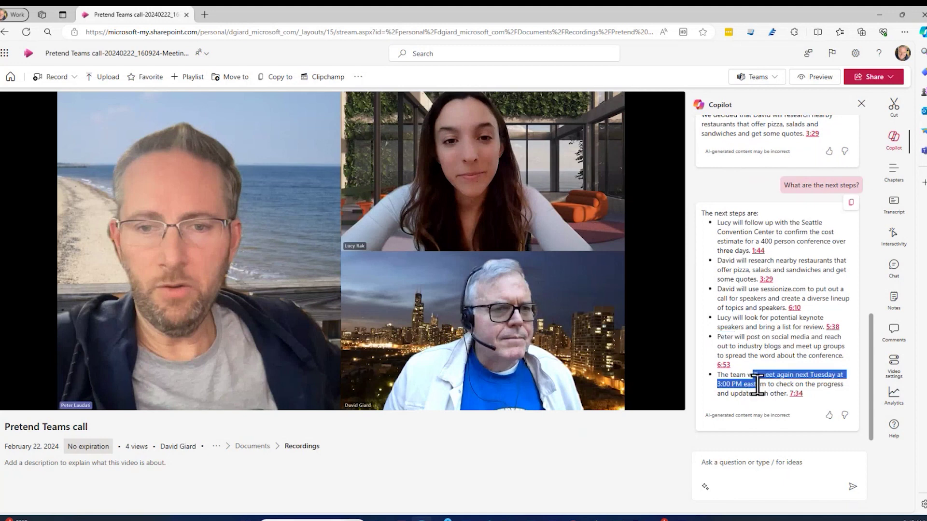
left_click(780, 367)
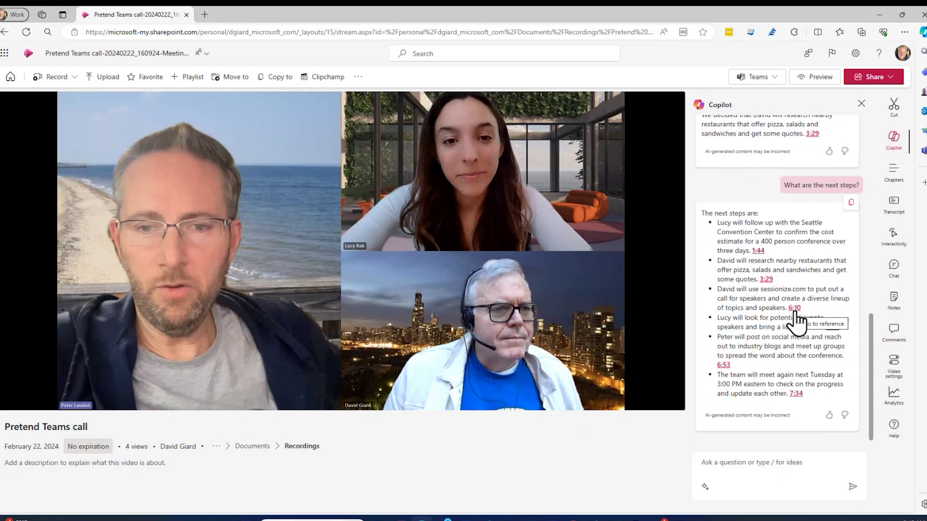